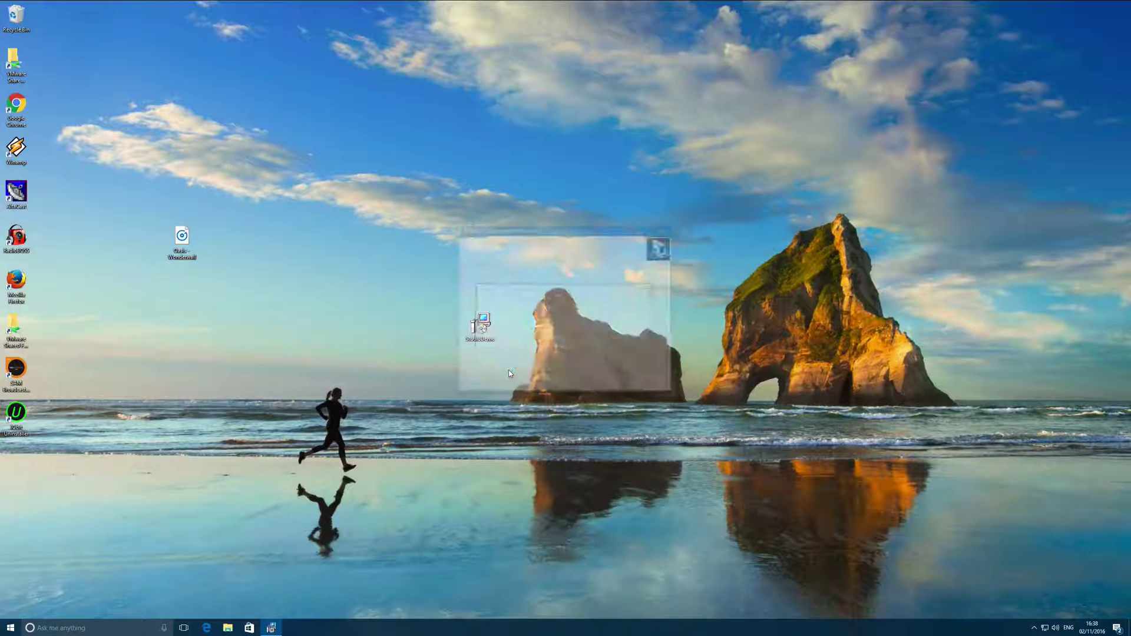
# - Accept the licence and install StationPlaylist Studio with default location, Start menu folder and tasks
pyautogui.click(510, 358)
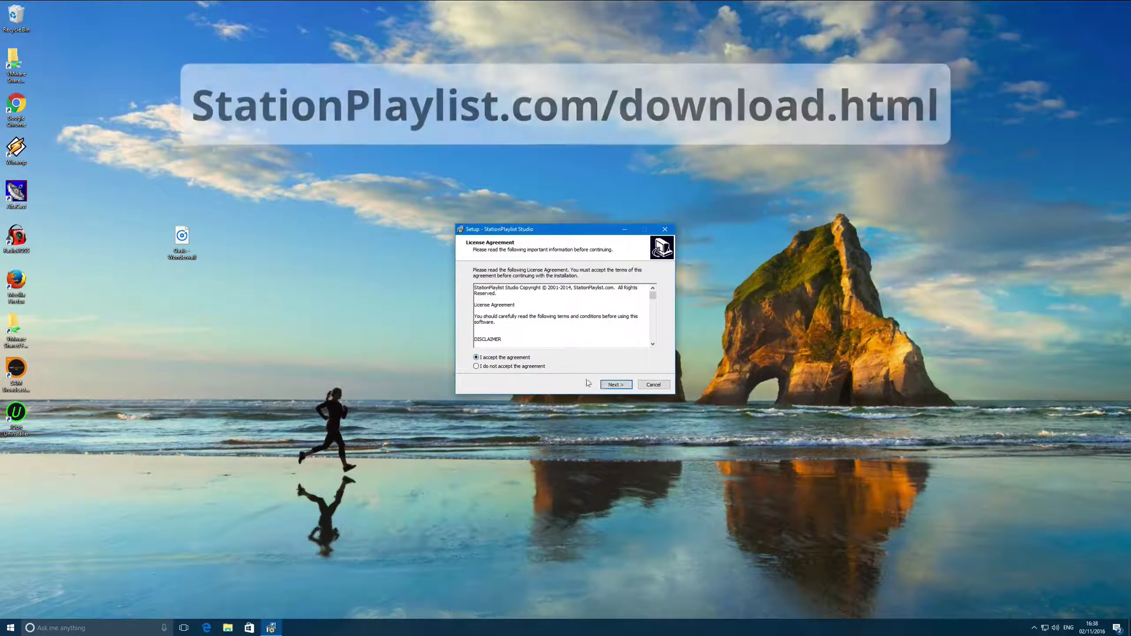
pyautogui.click(607, 384)
pyautogui.click(606, 385)
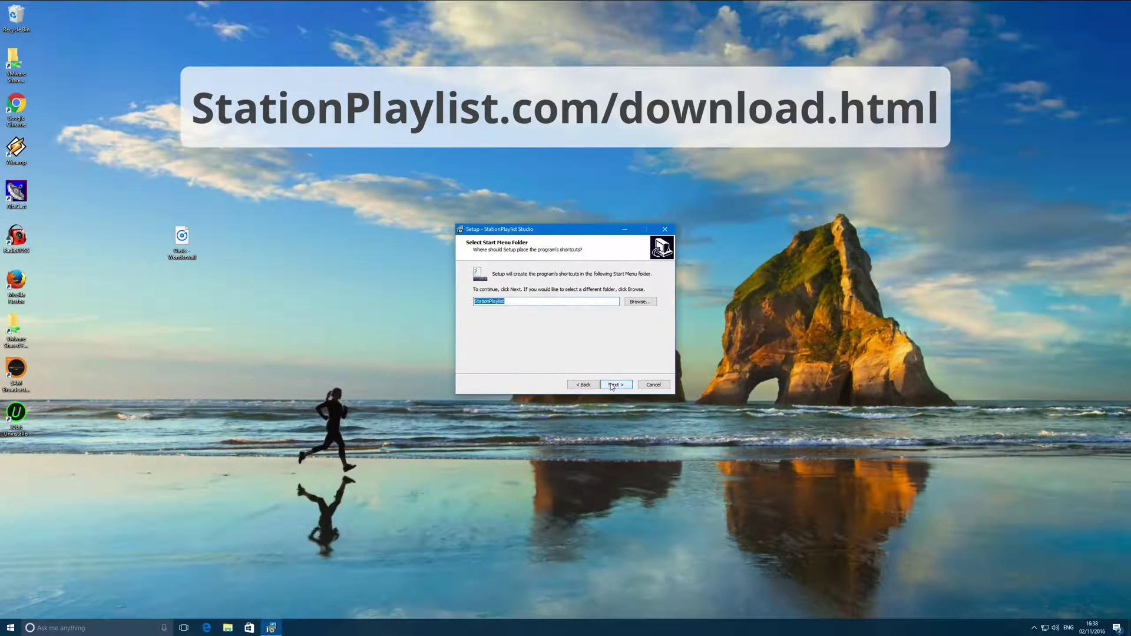
pyautogui.click(612, 386)
pyautogui.click(612, 385)
pyautogui.click(613, 386)
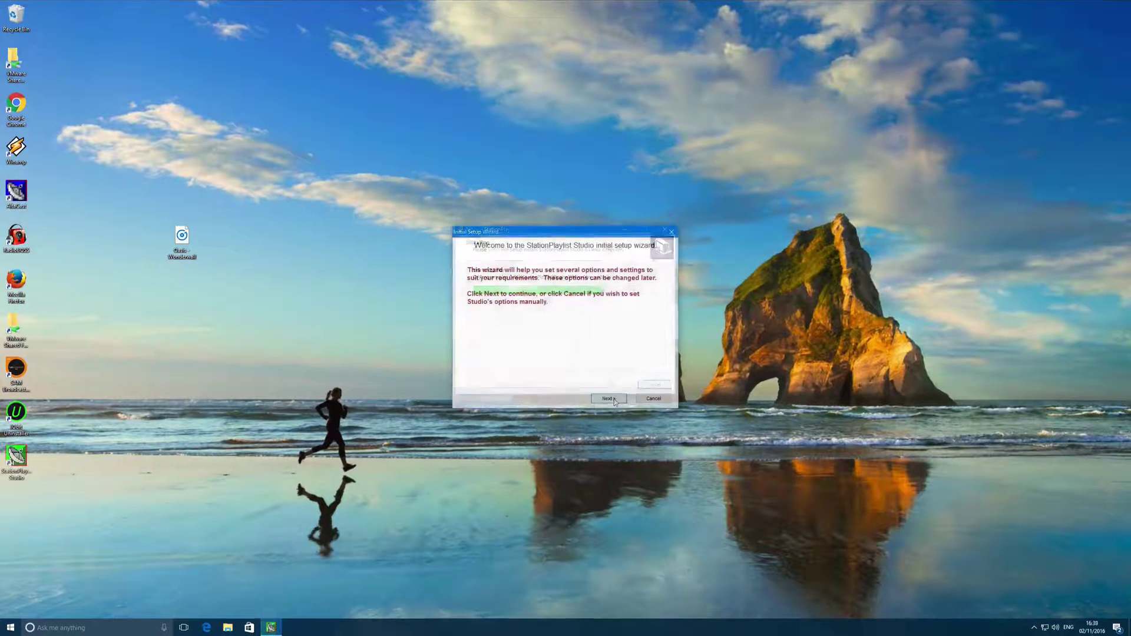
pyautogui.click(608, 399)
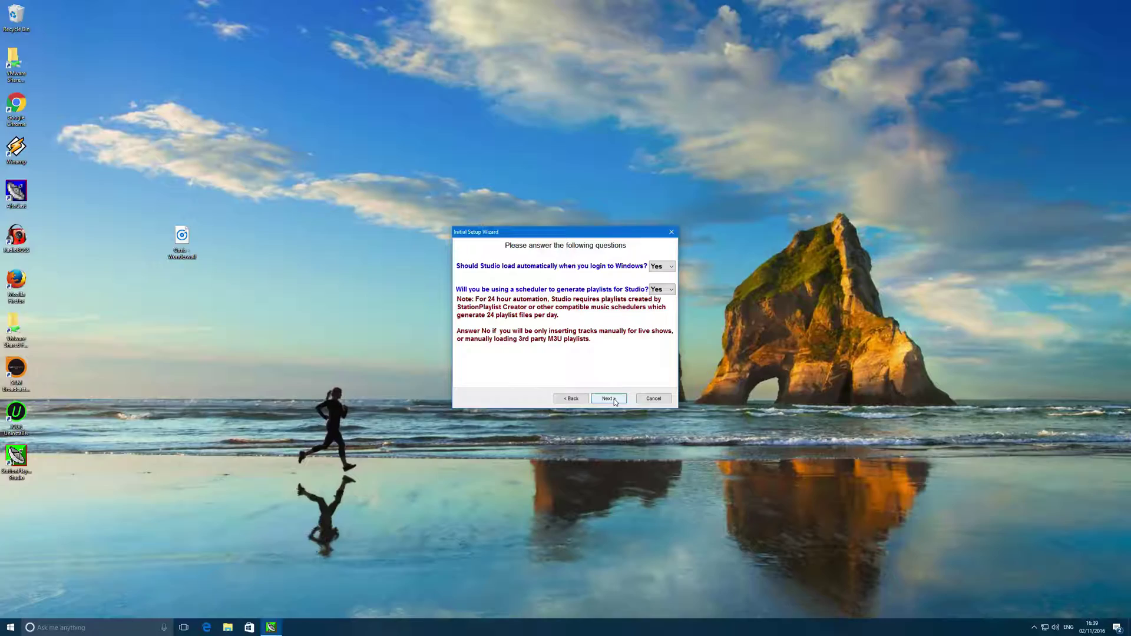
# - Answer Yes to 'Enable the stream encoder within Studio?' in the Initial Setup Wizard
pyautogui.click(613, 400)
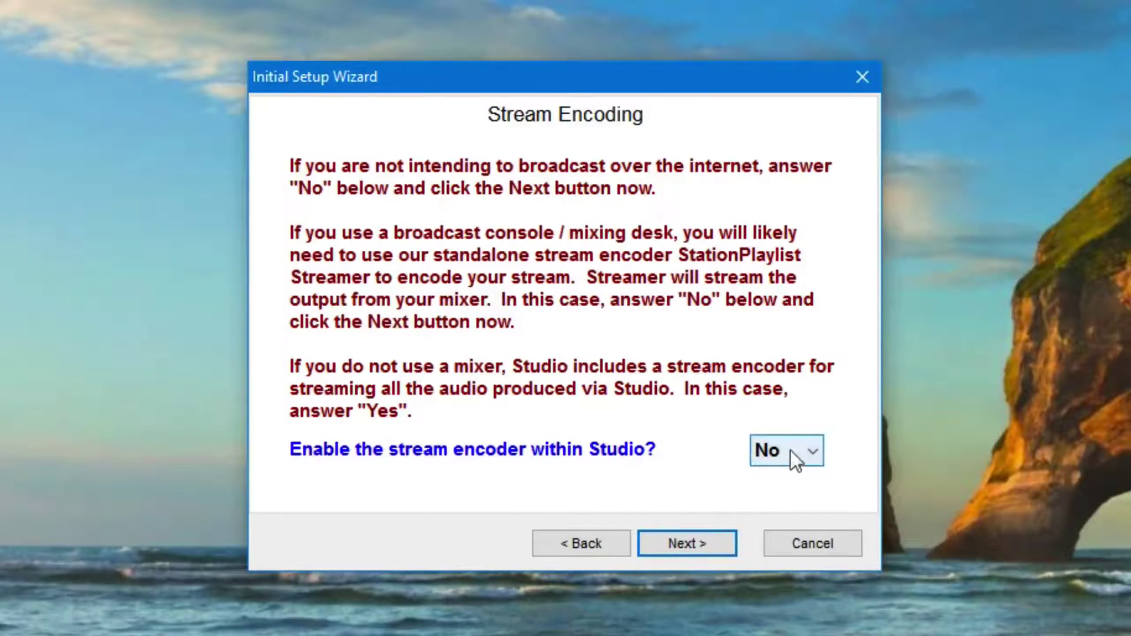
pyautogui.click(794, 450)
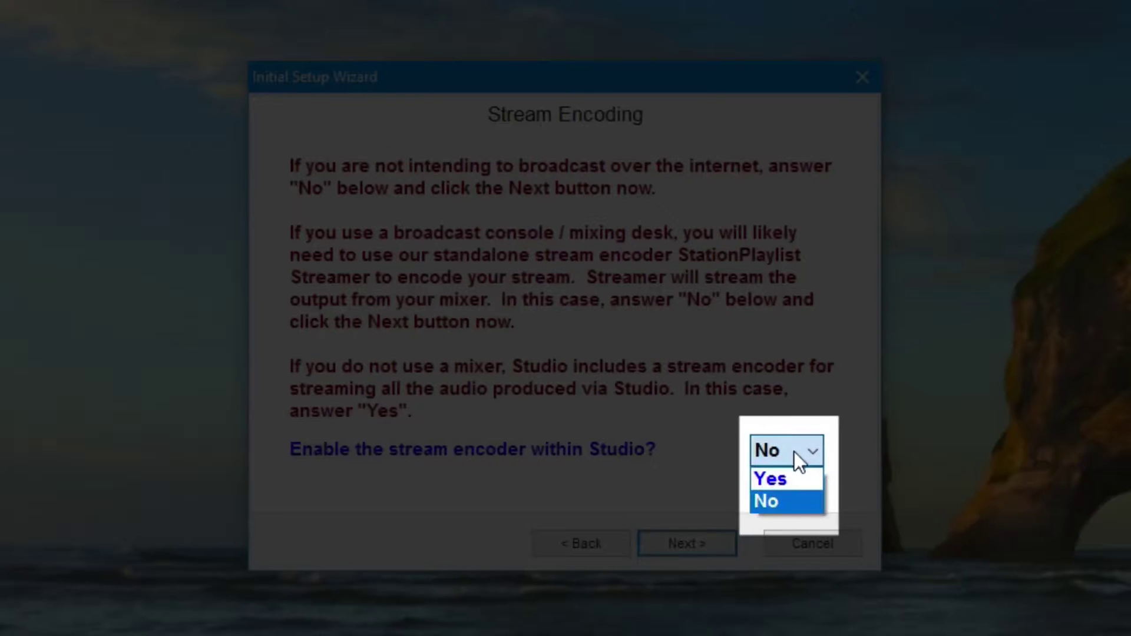
pyautogui.click(787, 475)
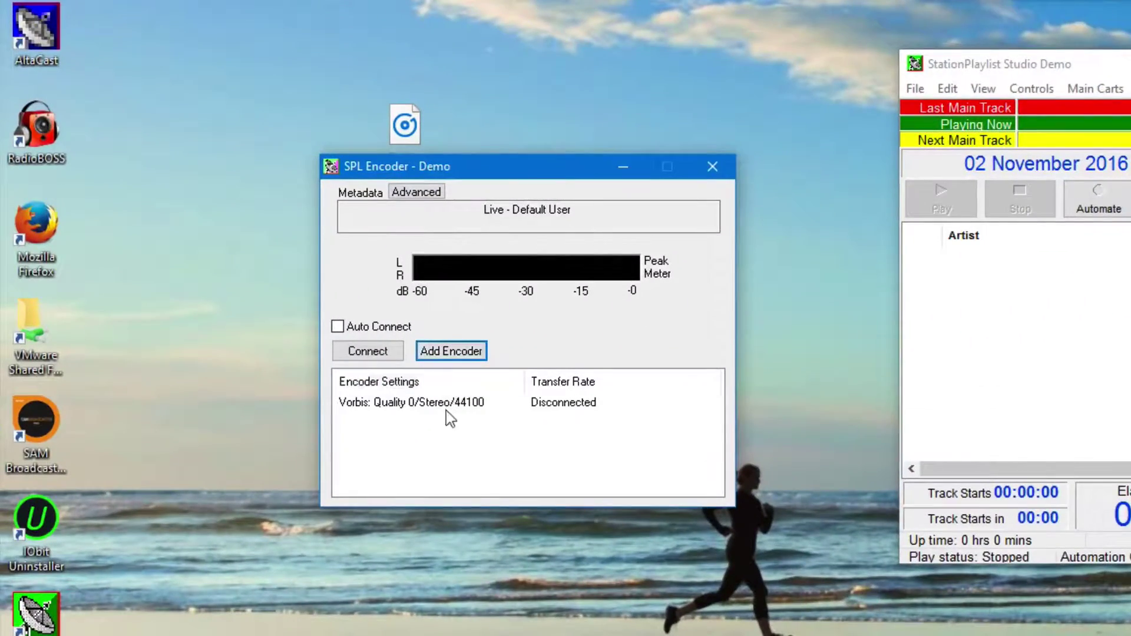
# - Change the Vorbis encoder's Encoder Type to MP3 and its Server Type to Shoutcast
pyautogui.doubleClick(457, 405)
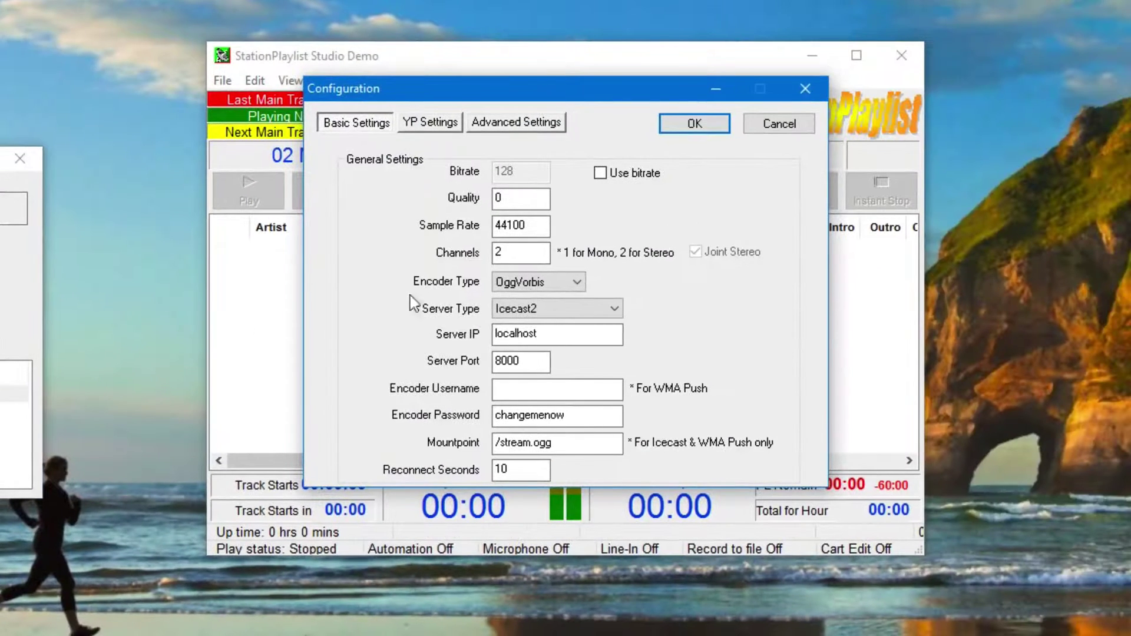
pyautogui.click(543, 289)
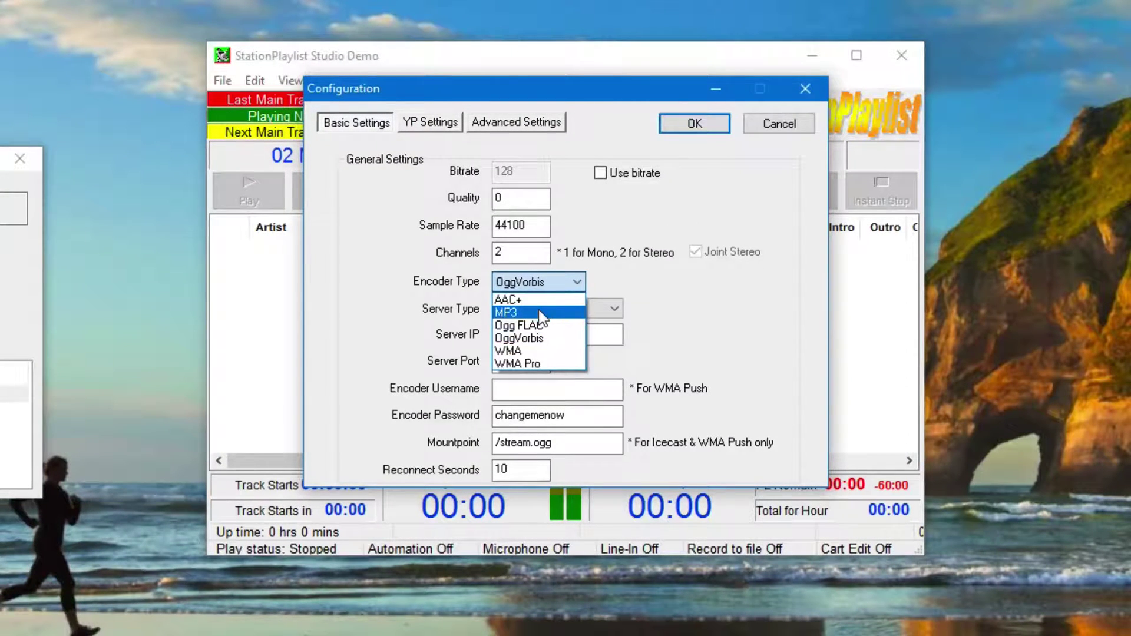
pyautogui.click(541, 314)
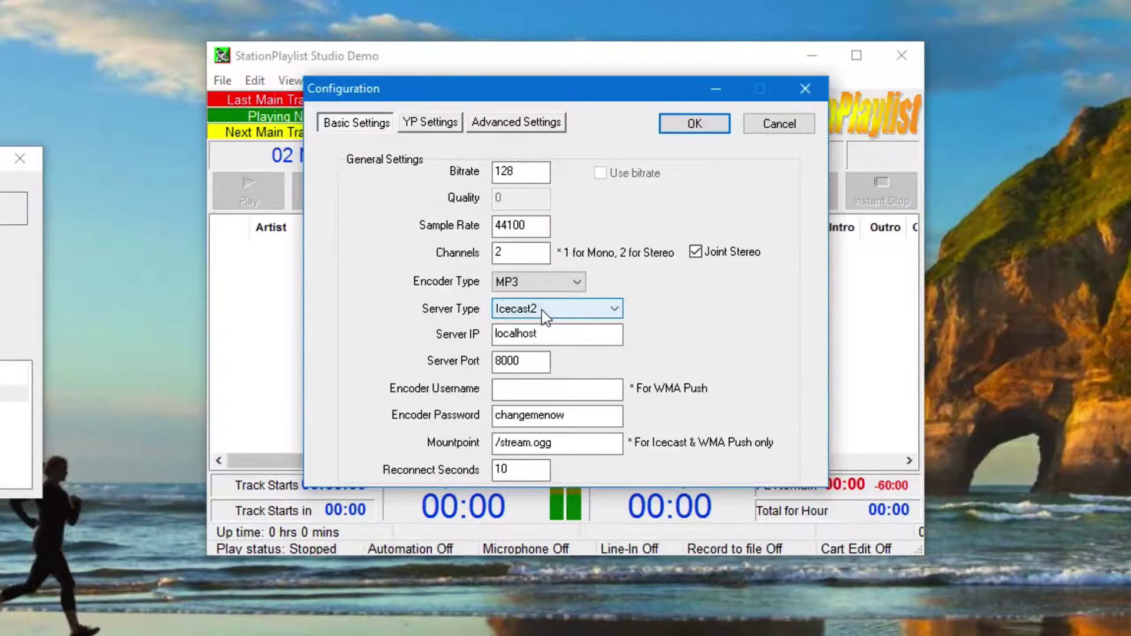
pyautogui.click(575, 312)
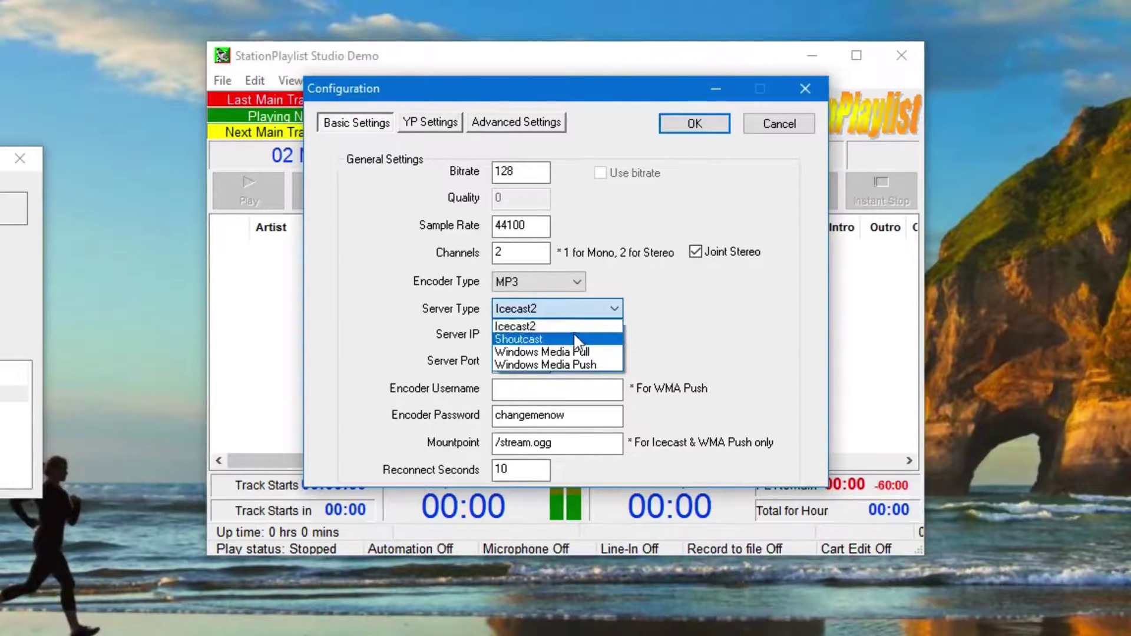
pyautogui.click(574, 336)
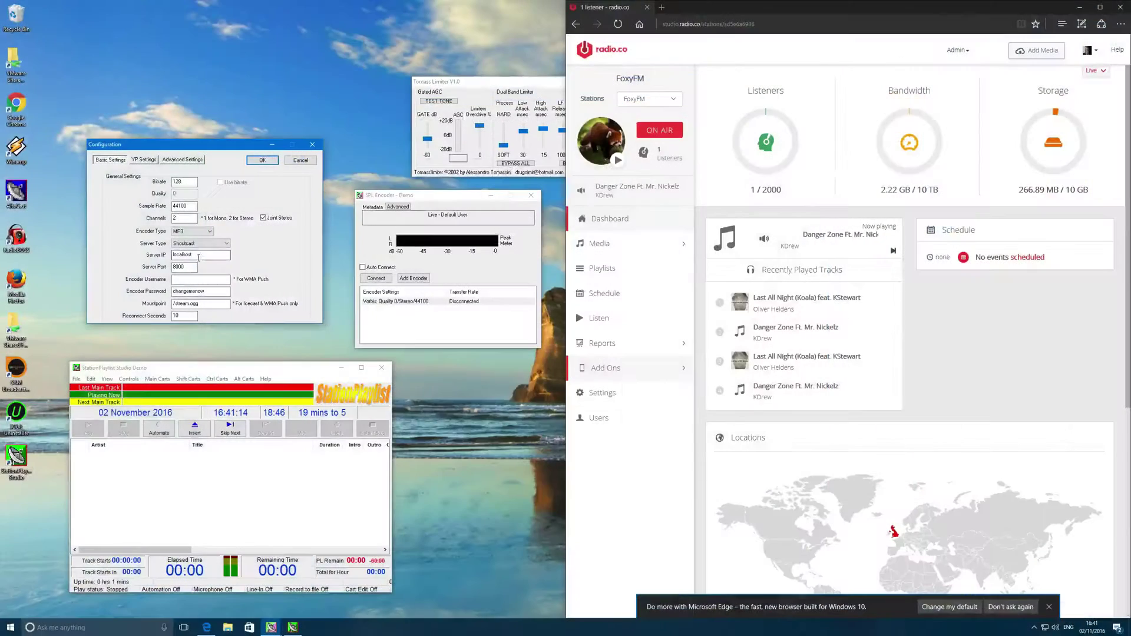
# - Replace the localhost server address with the radio.co station host silver.radio.co
pyautogui.doubleClick(559, 337)
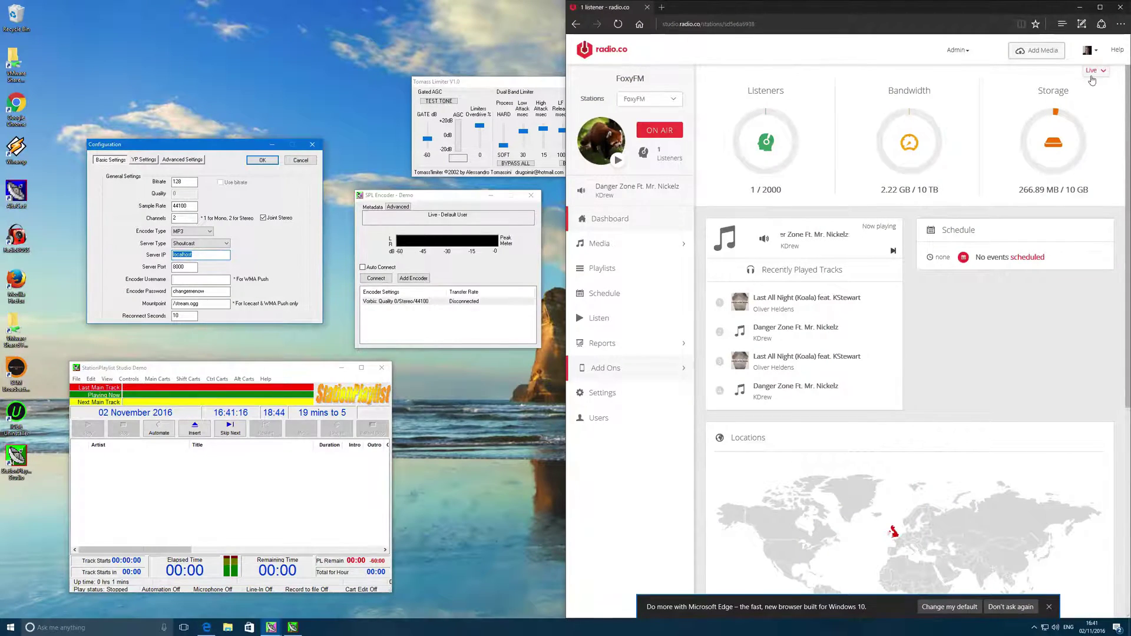
pyautogui.click(1095, 70)
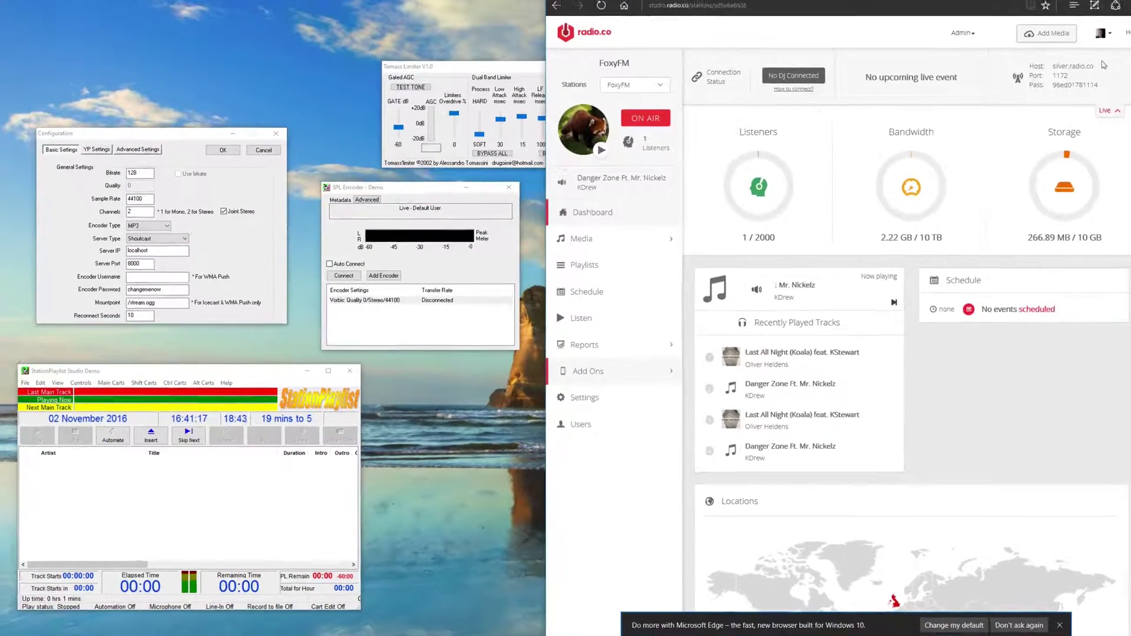
pyautogui.moveTo(1091, 70)
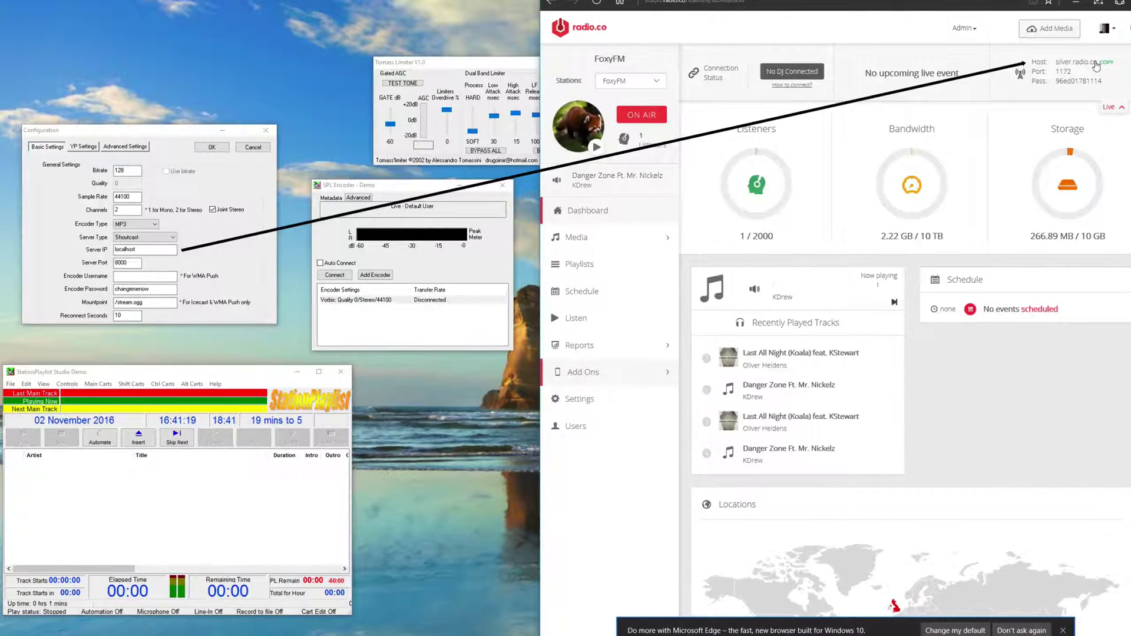
pyautogui.click(1106, 62)
pyautogui.doubleClick(145, 250)
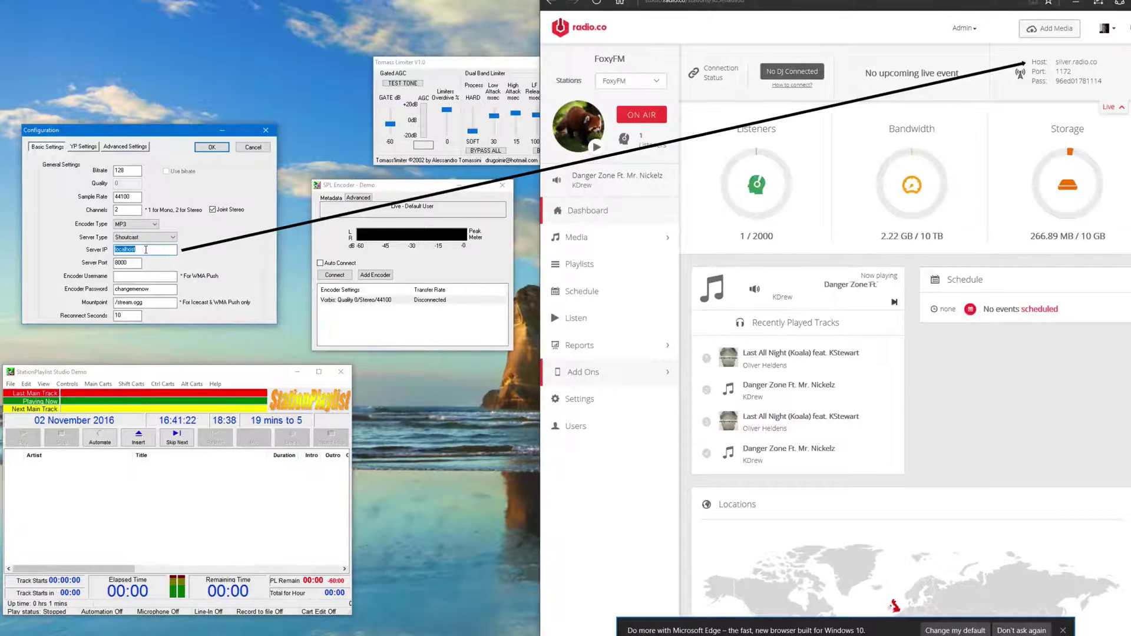
pyautogui.hotkey('ctrl', 'v')
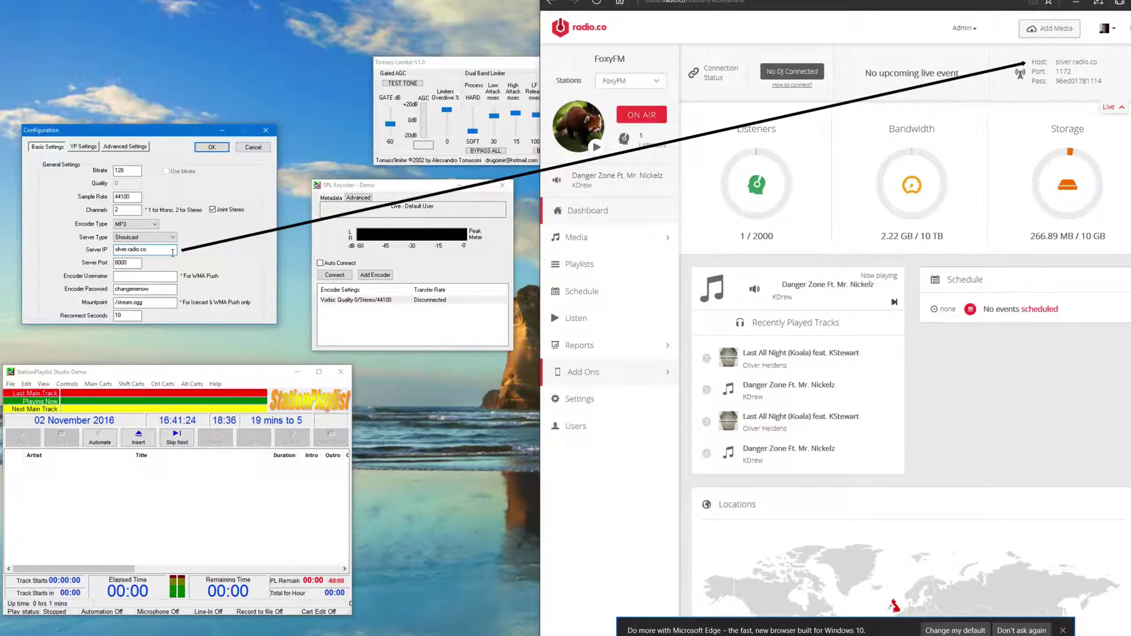
# - Set server port 1172, paste the station's radio.co password, and clear the mountpoint
pyautogui.click(1081, 72)
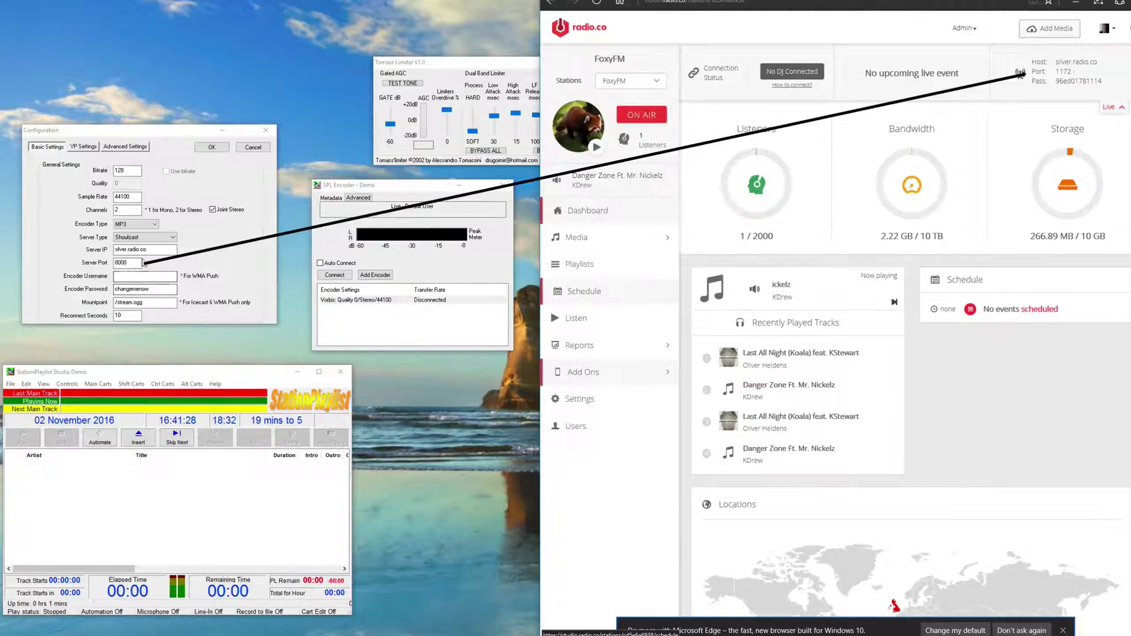
pyautogui.click(140, 263)
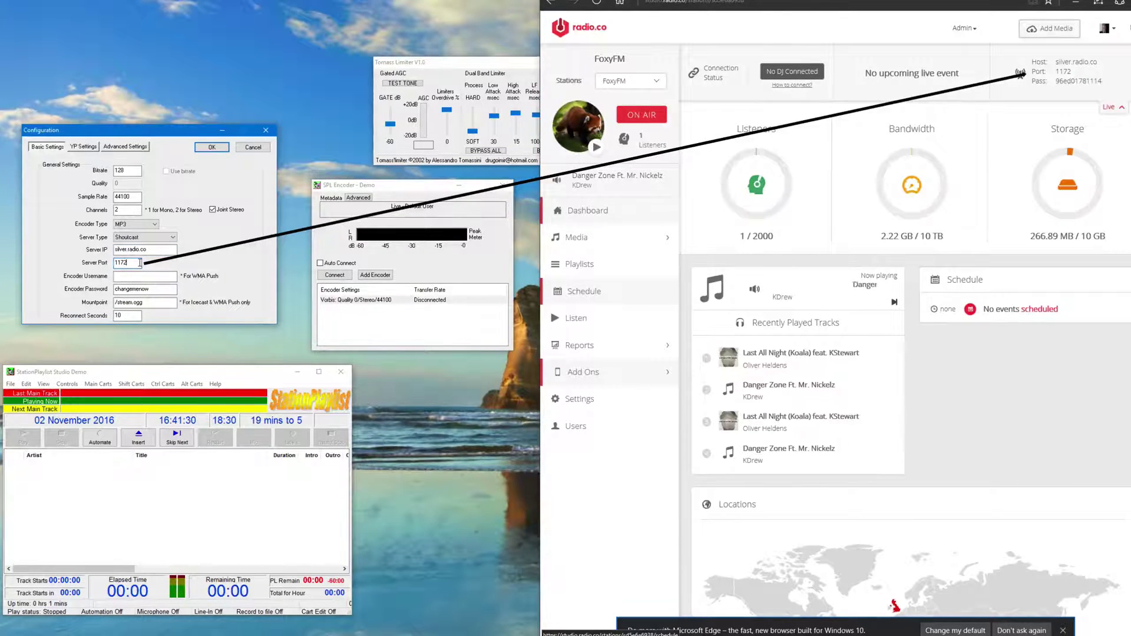
pyautogui.click(1076, 85)
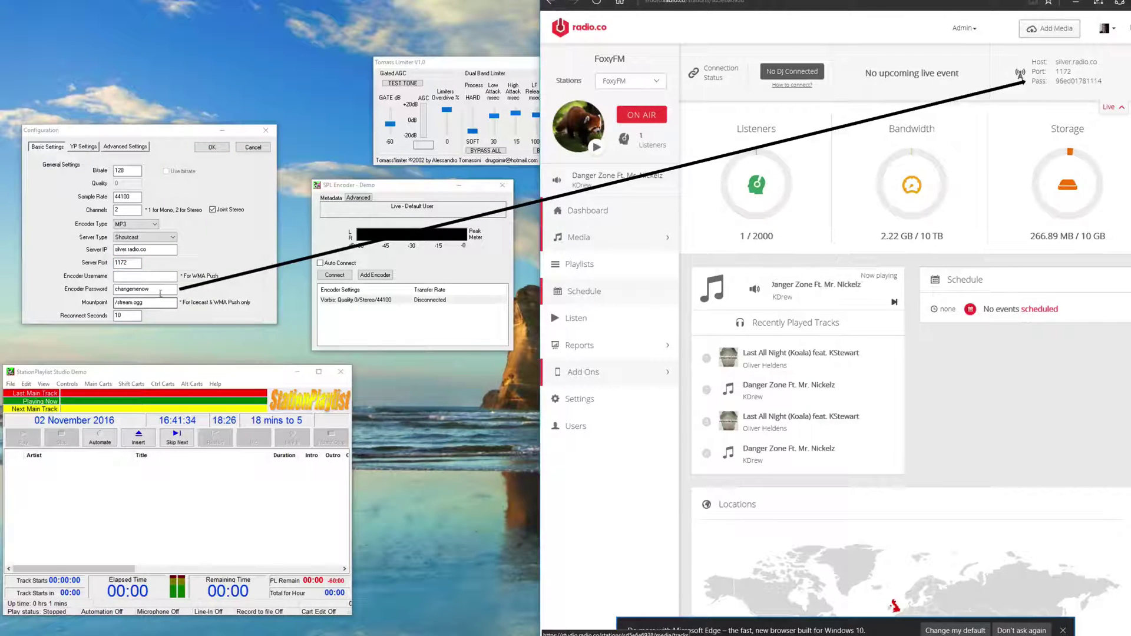
pyautogui.doubleClick(160, 291)
pyautogui.hotkey('ctrl', 'v')
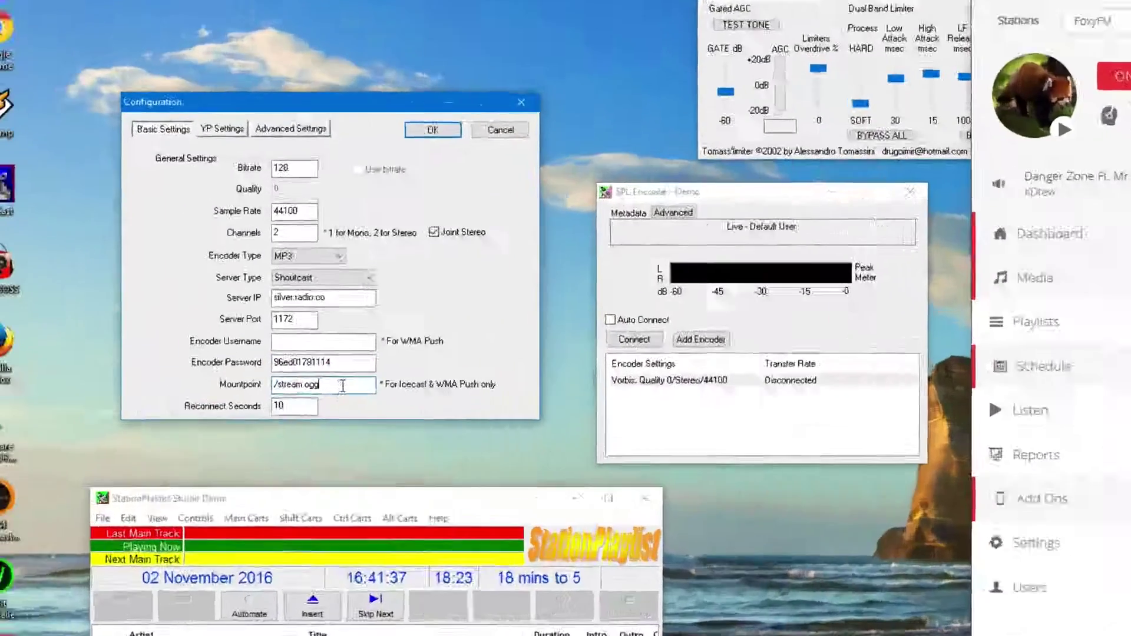
pyautogui.moveTo(156, 303); pyautogui.dragTo(103, 303)
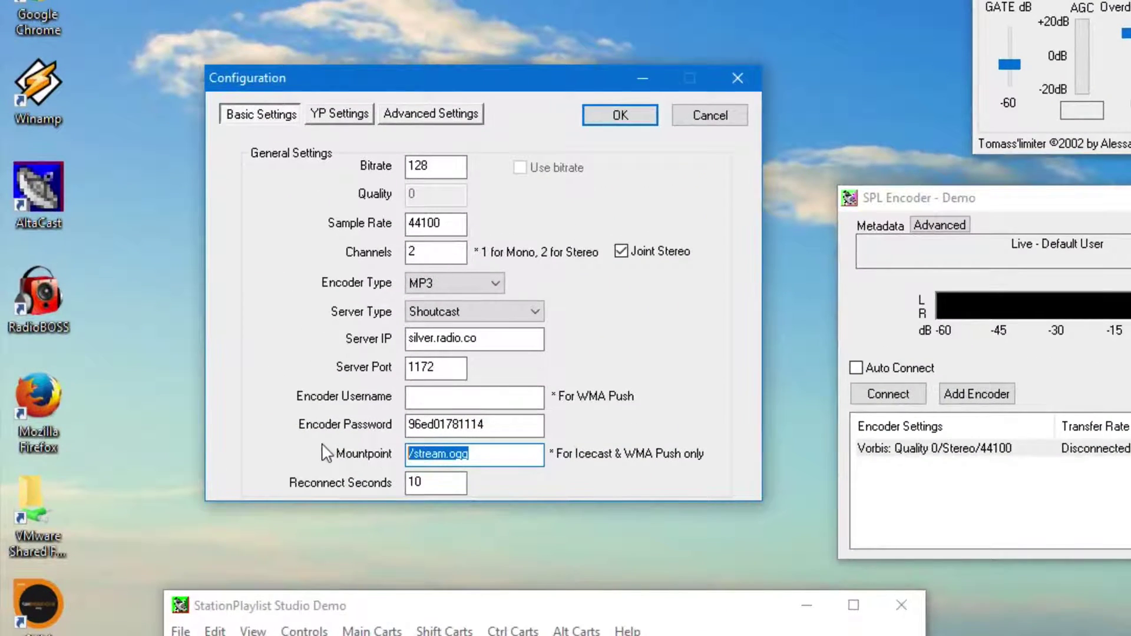
pyautogui.press('BackSpace')
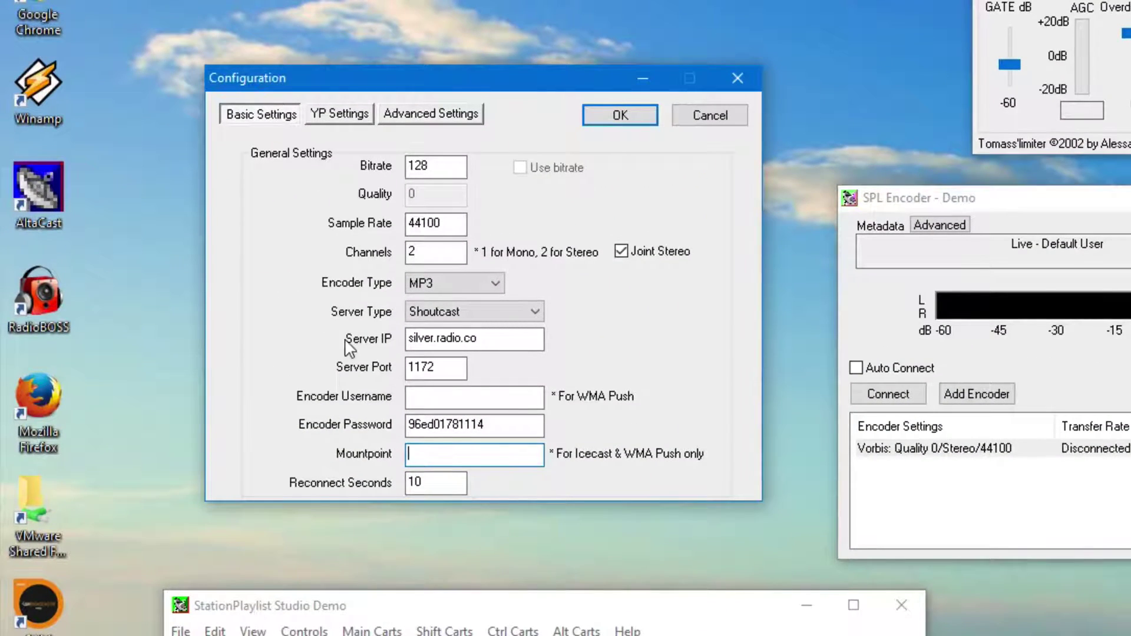
# - Apply the encoder settings, then schedule a Wednesday 4 PM live DJ event in radio.co
pyautogui.click(620, 116)
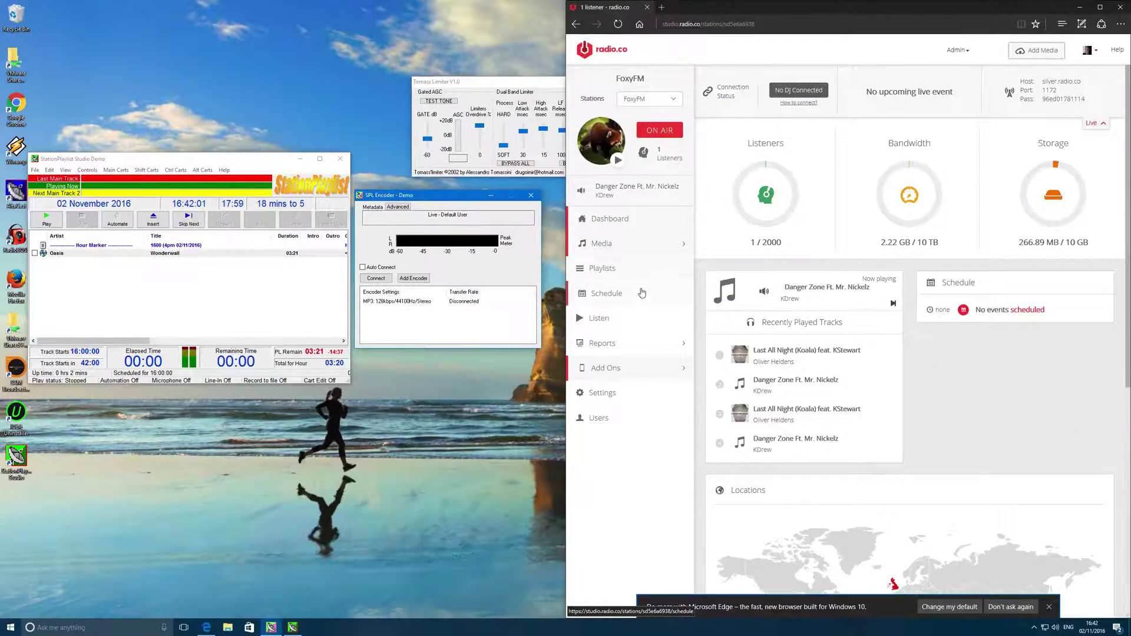
pyautogui.click(643, 292)
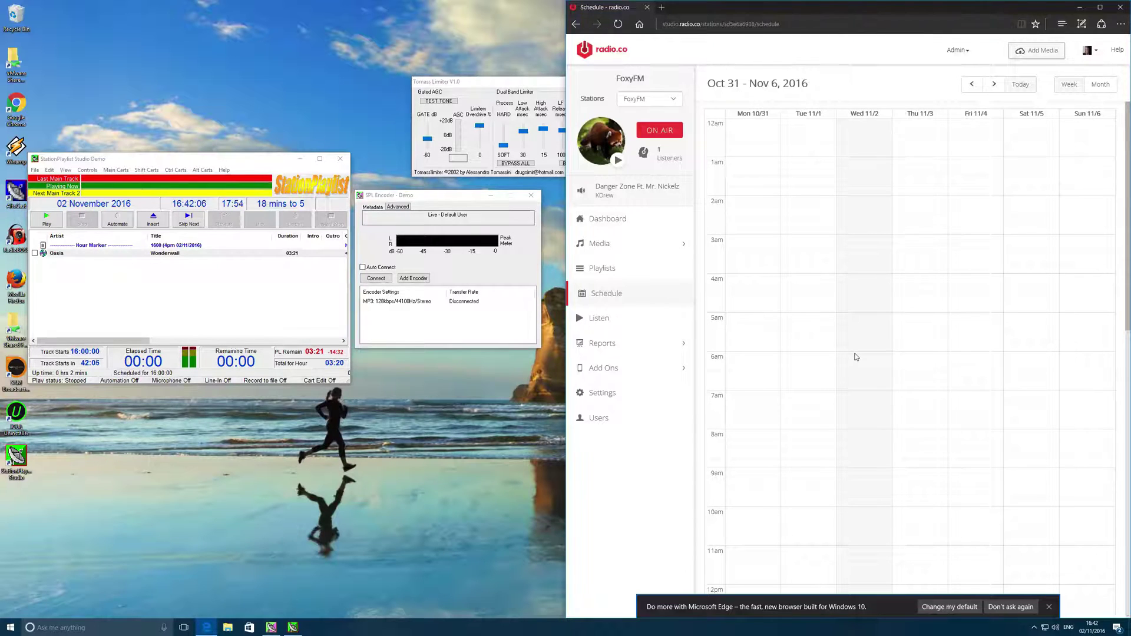
pyautogui.scroll(-10, 856, 357)
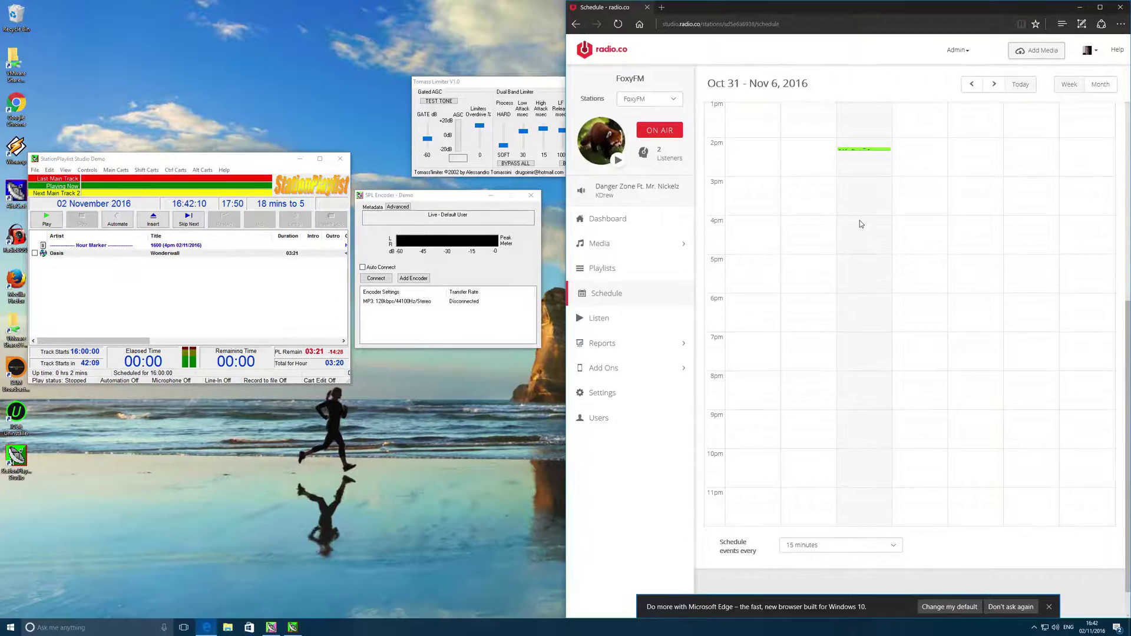
pyautogui.moveTo(861, 220); pyautogui.dragTo(861, 292)
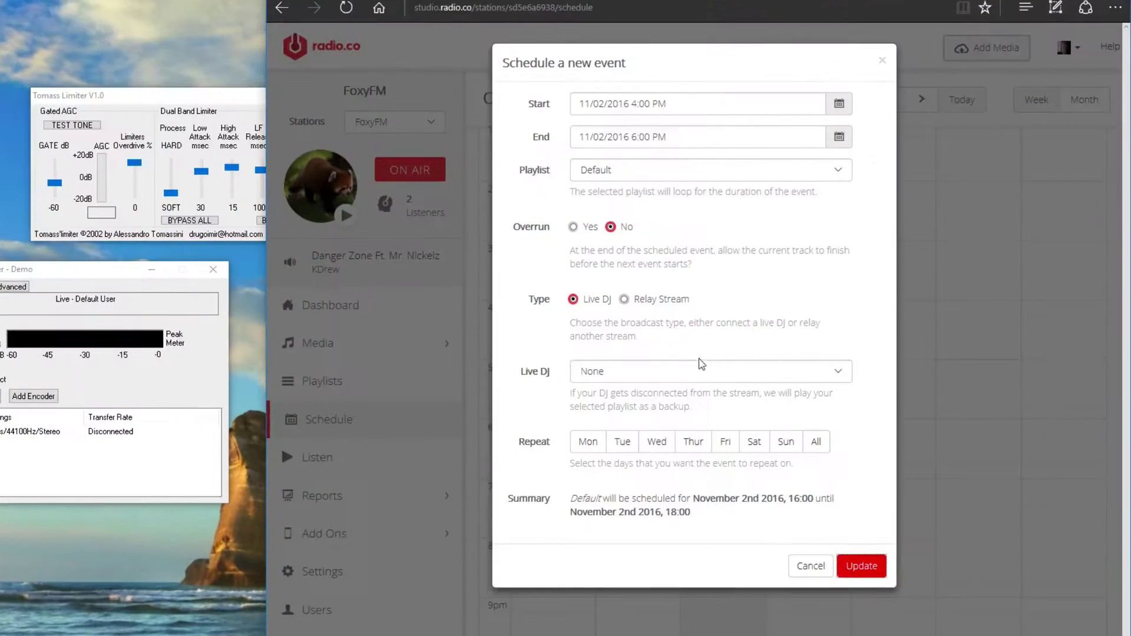
pyautogui.click(727, 345)
pyautogui.click(682, 386)
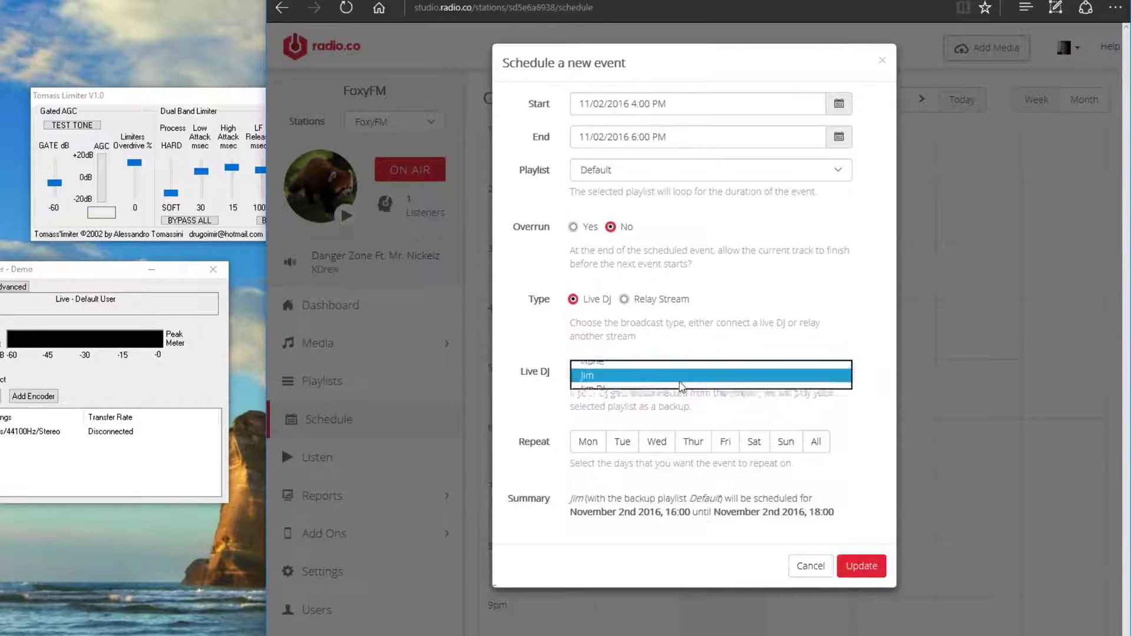
pyautogui.click(857, 567)
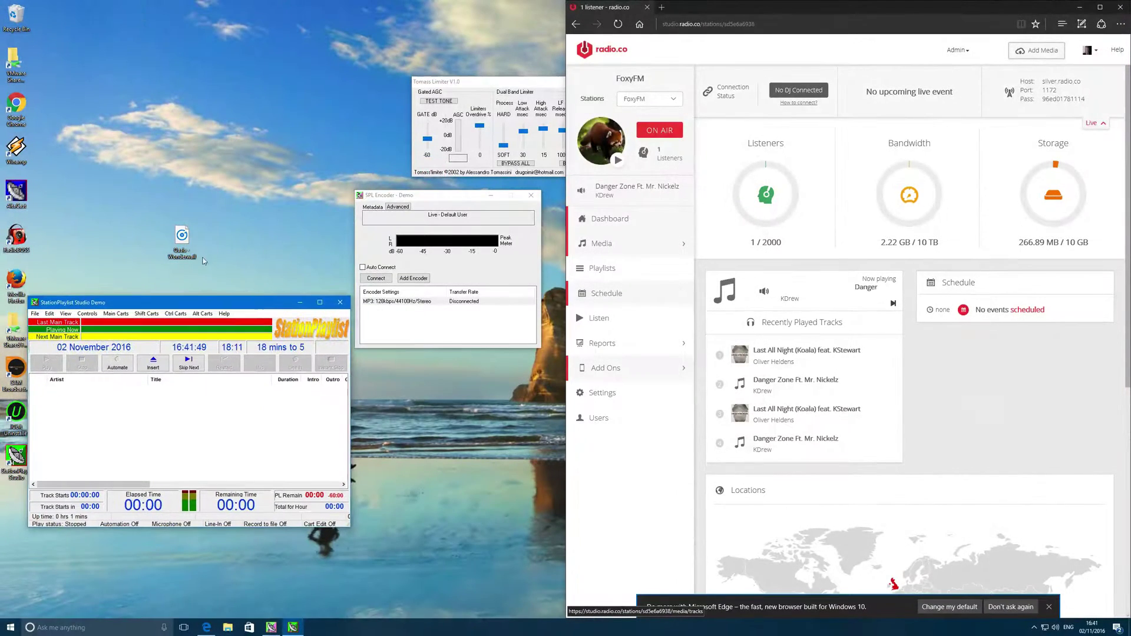
# - Add Oasis – Wonderwall at the 16:00 hour, connect the encoder, and play the track
pyautogui.moveTo(158, 338); pyautogui.dragTo(157, 409)
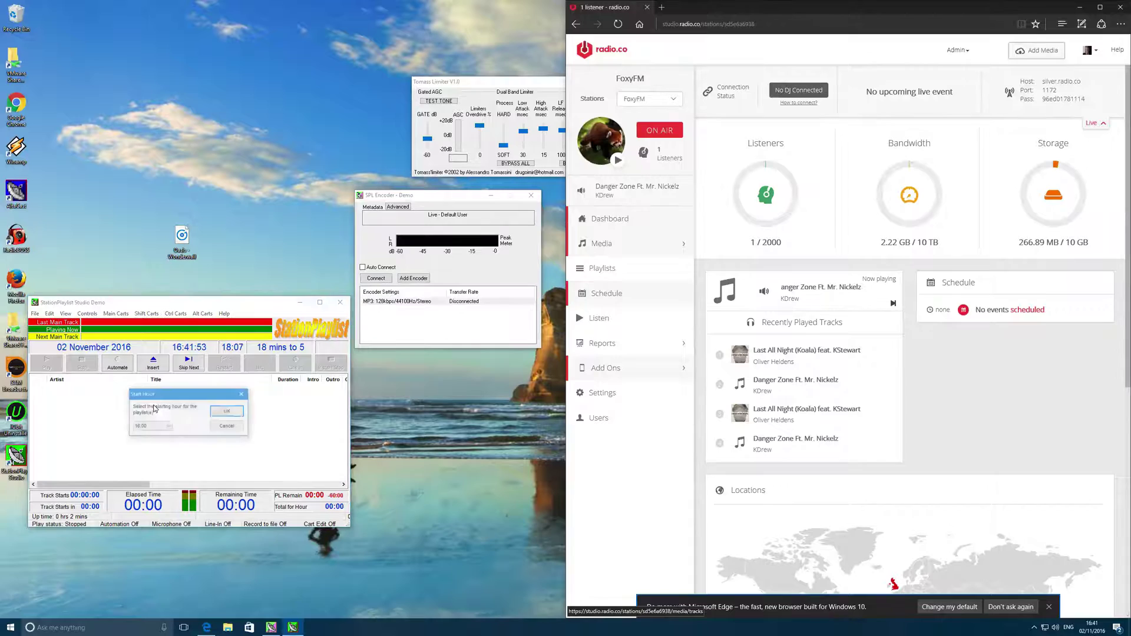
pyautogui.click(236, 411)
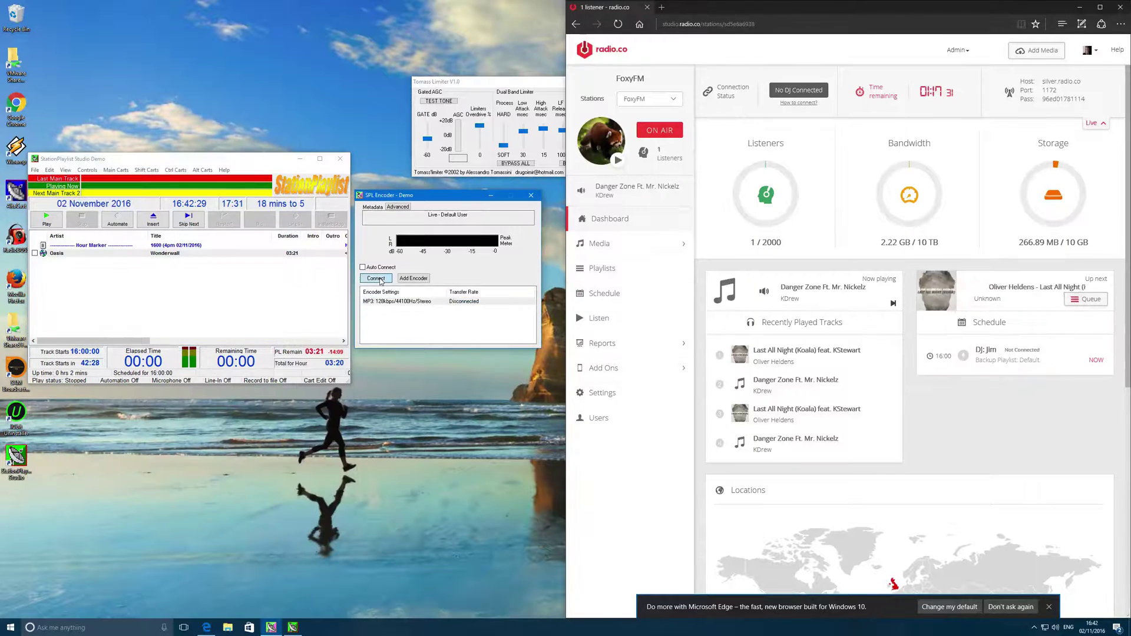
pyautogui.click(375, 278)
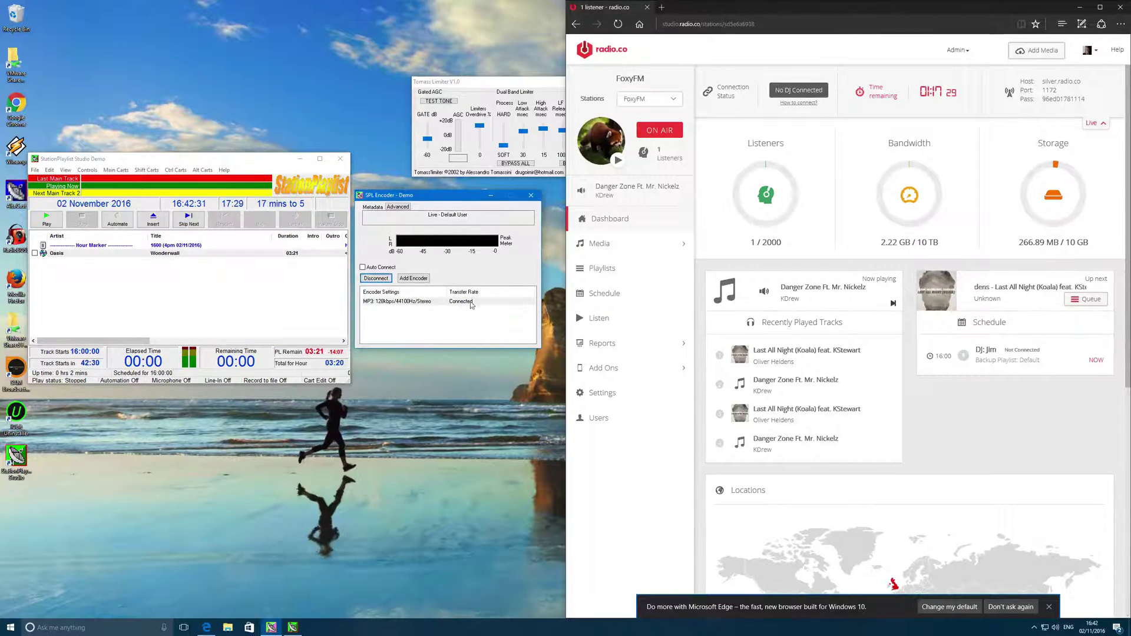
pyautogui.click(47, 219)
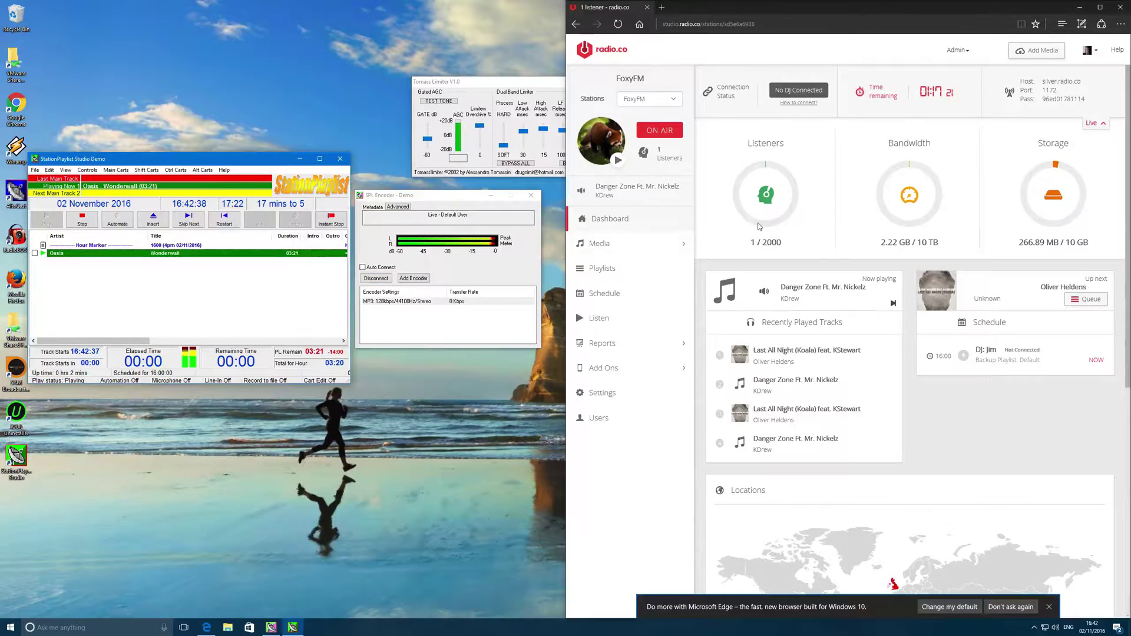